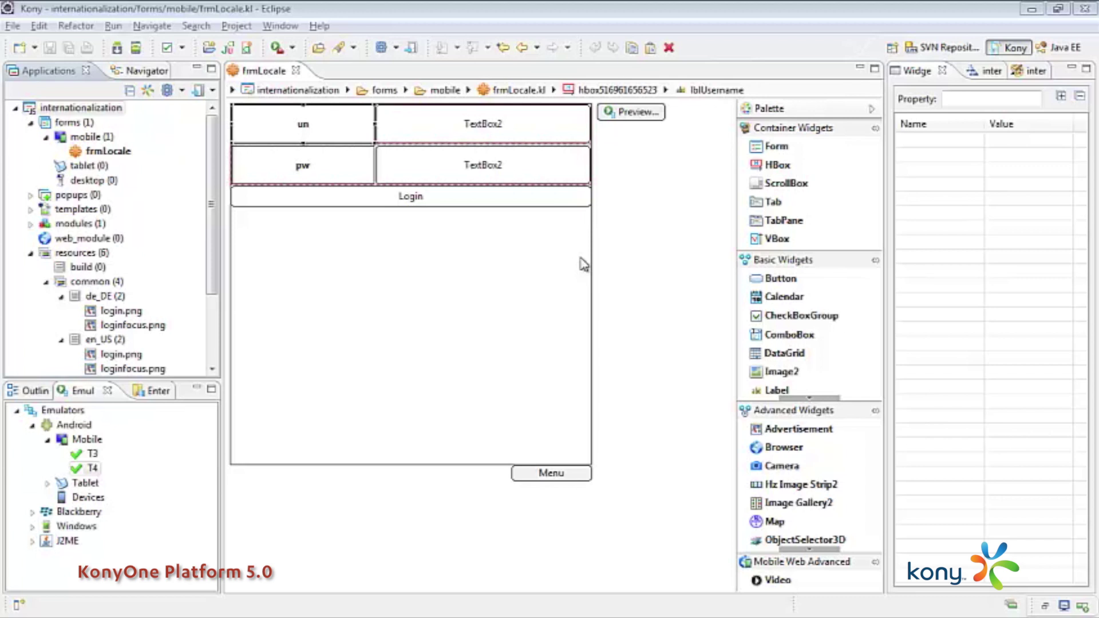
- Add en_US and de_DE locales with translations for the login, password and username keys
right_click(86, 111)
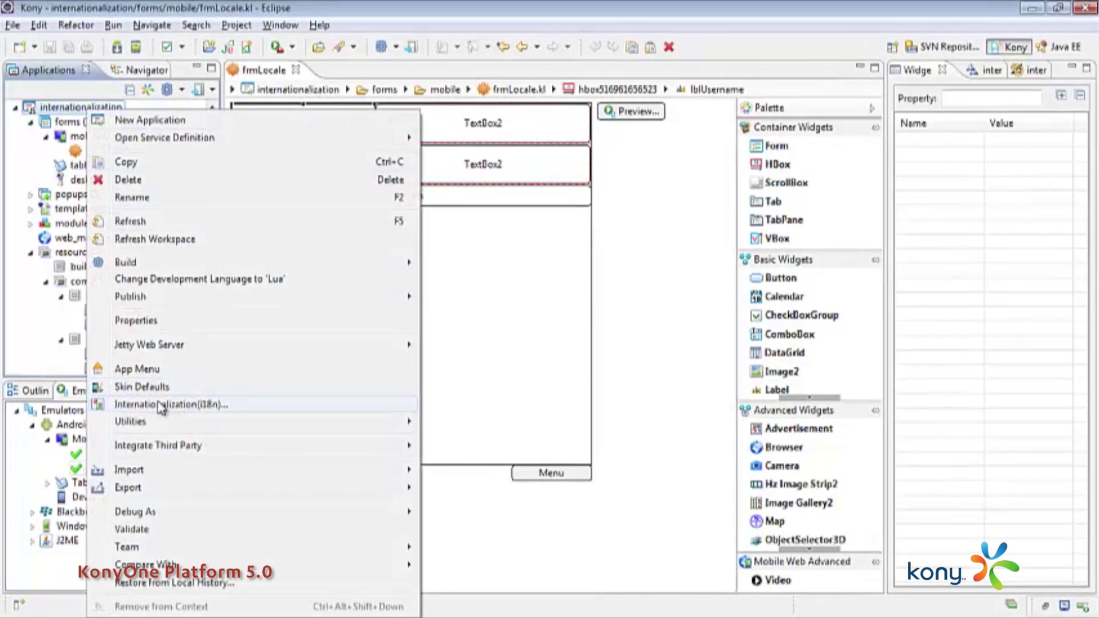
click(161, 405)
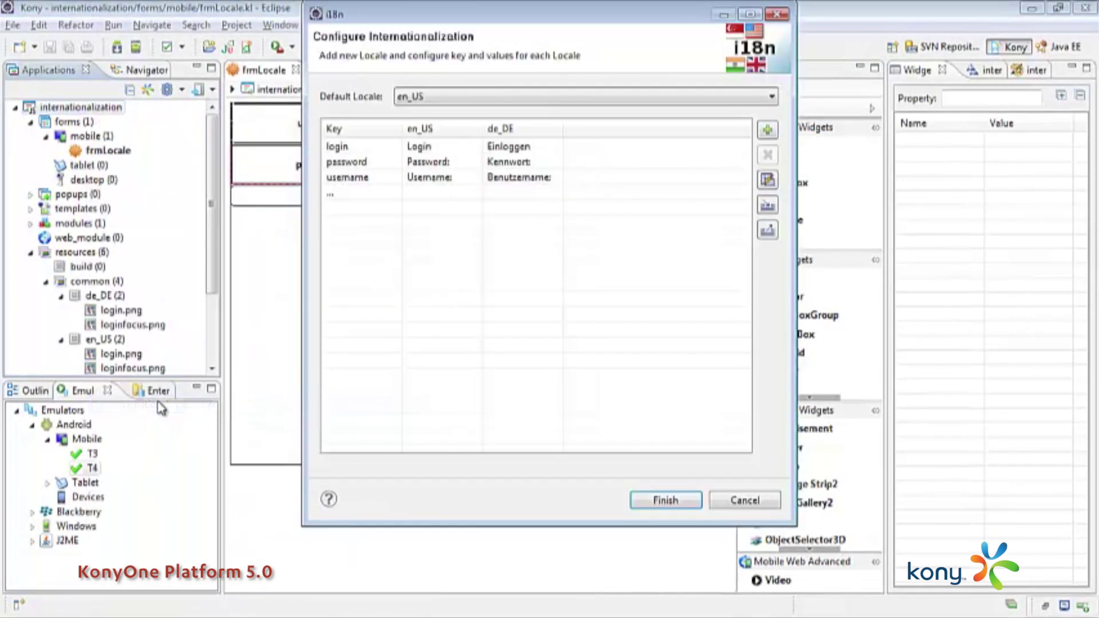
click(767, 181)
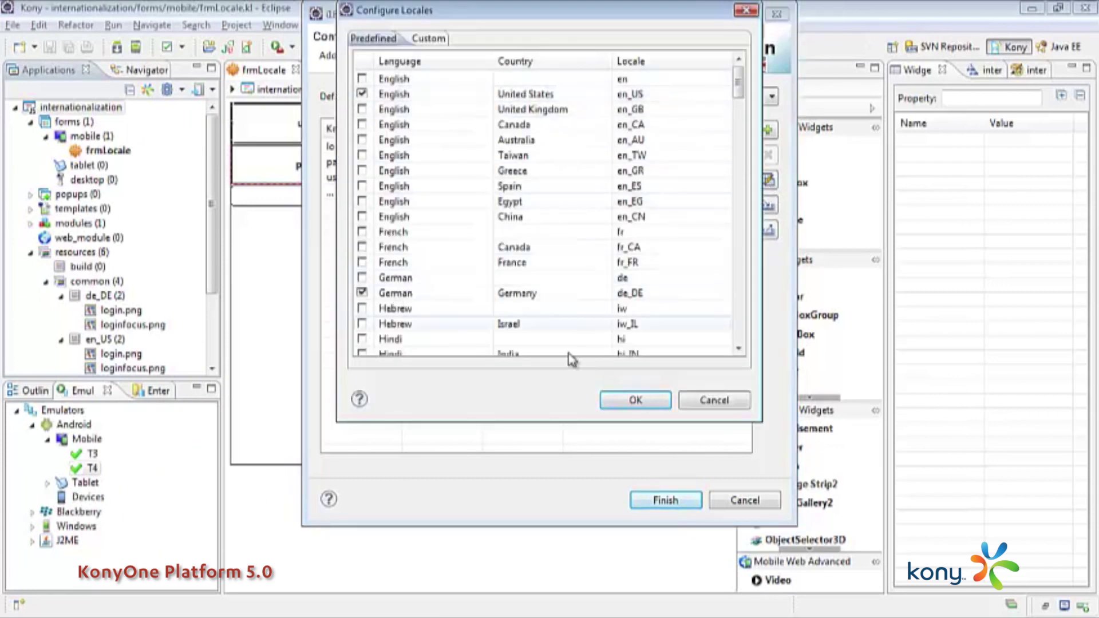
click(634, 401)
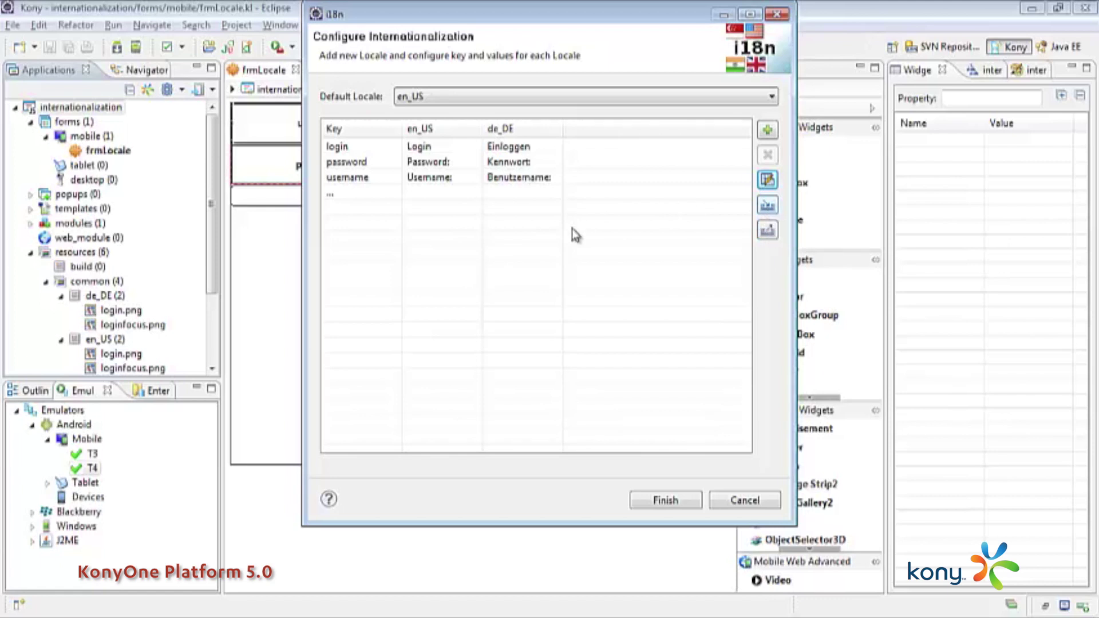
click(661, 503)
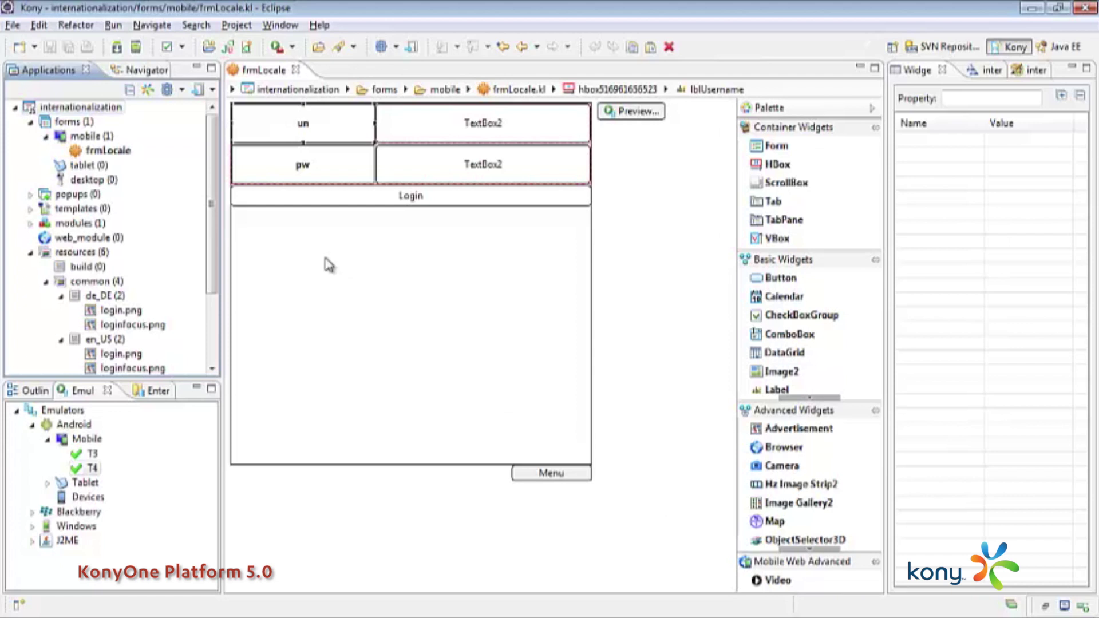
- Link the un label's Text i18n property to the username key
click(292, 125)
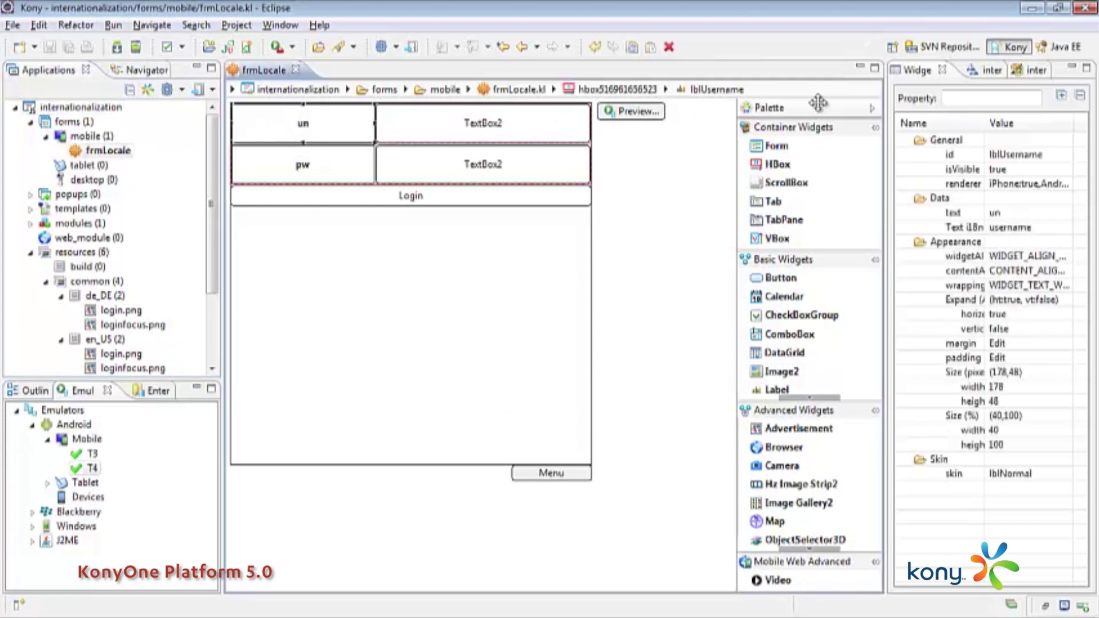
click(920, 99)
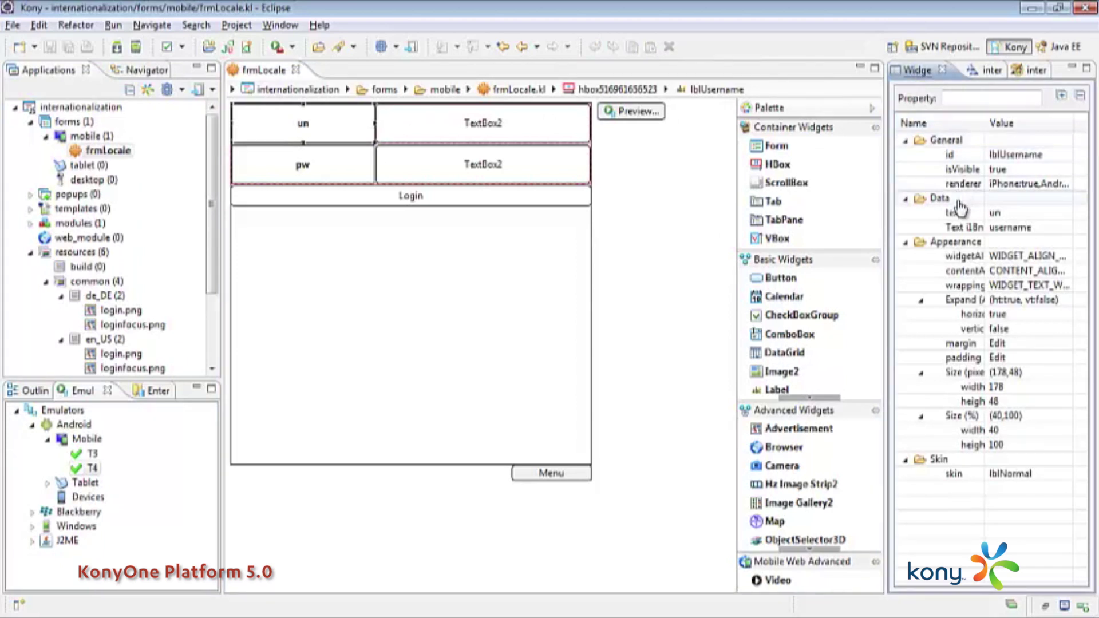
mouse_move(959, 227)
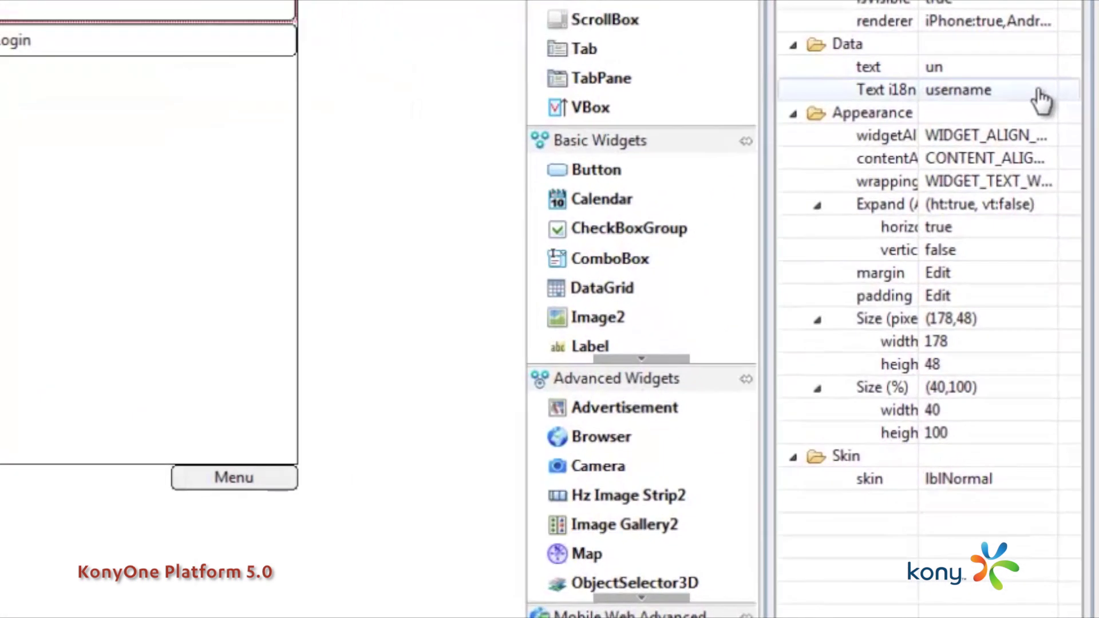
click(1037, 86)
click(1041, 88)
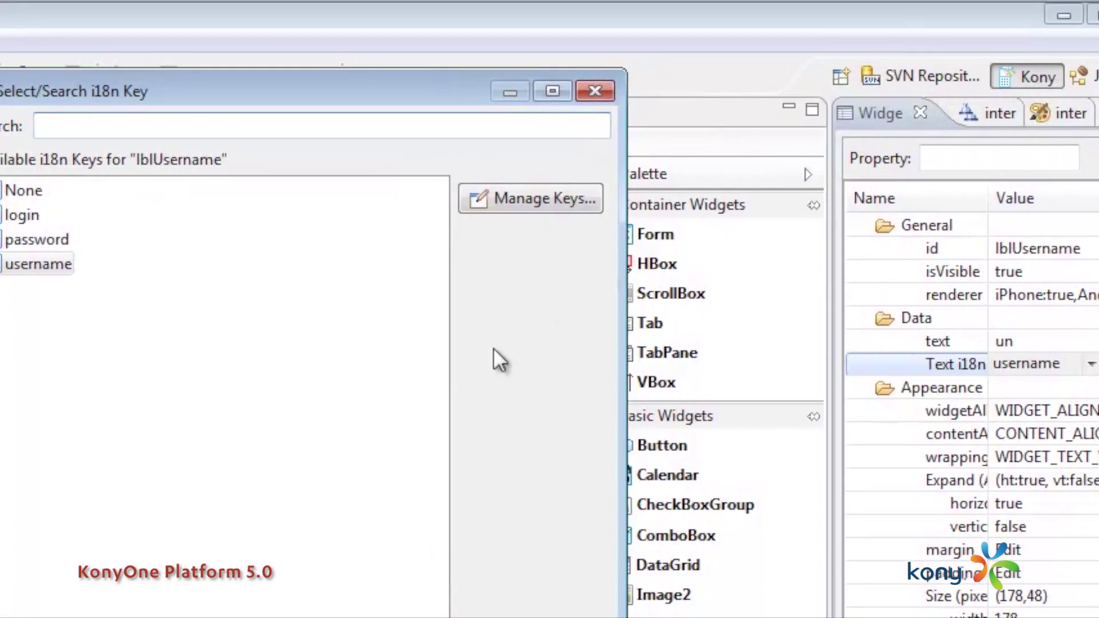
click(34, 265)
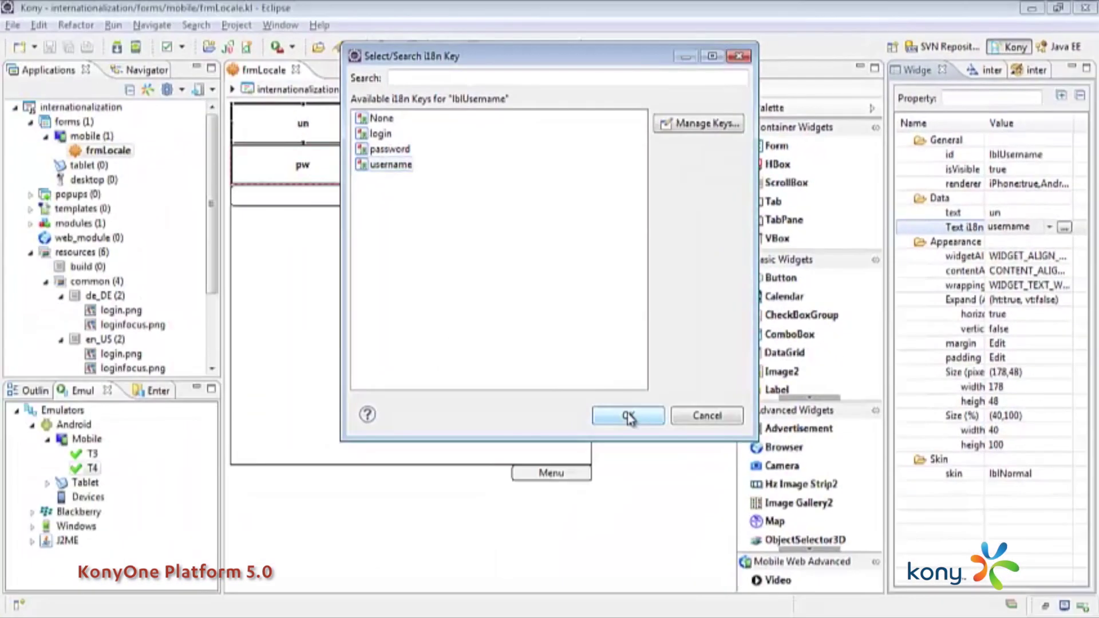
click(628, 414)
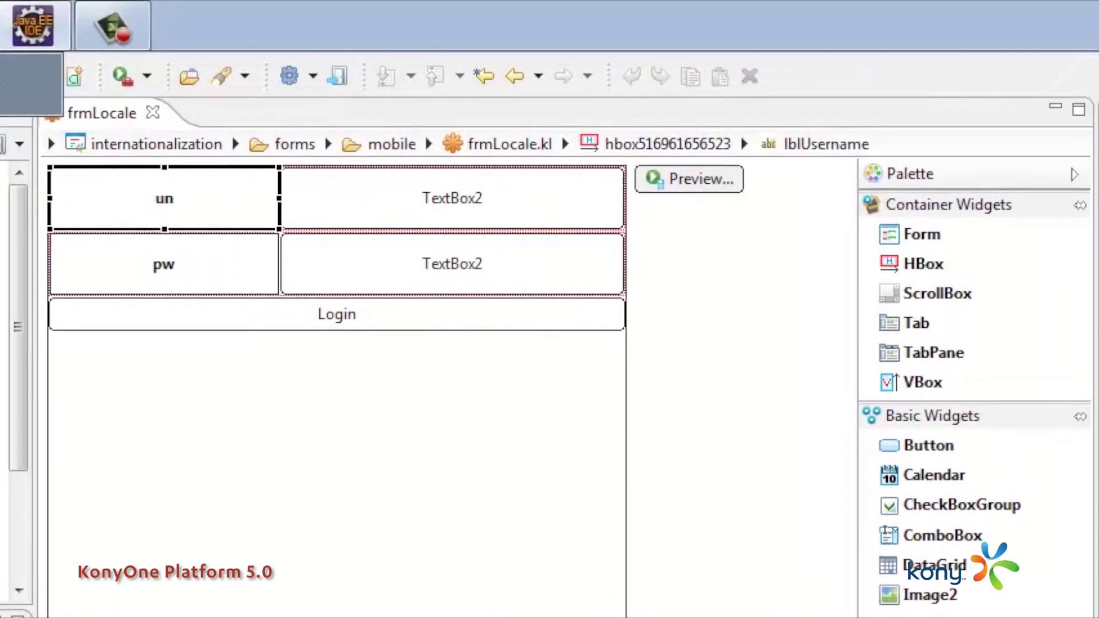
- Launch the international app in the emulator, showing English Username, Password and Login labels
click(112, 26)
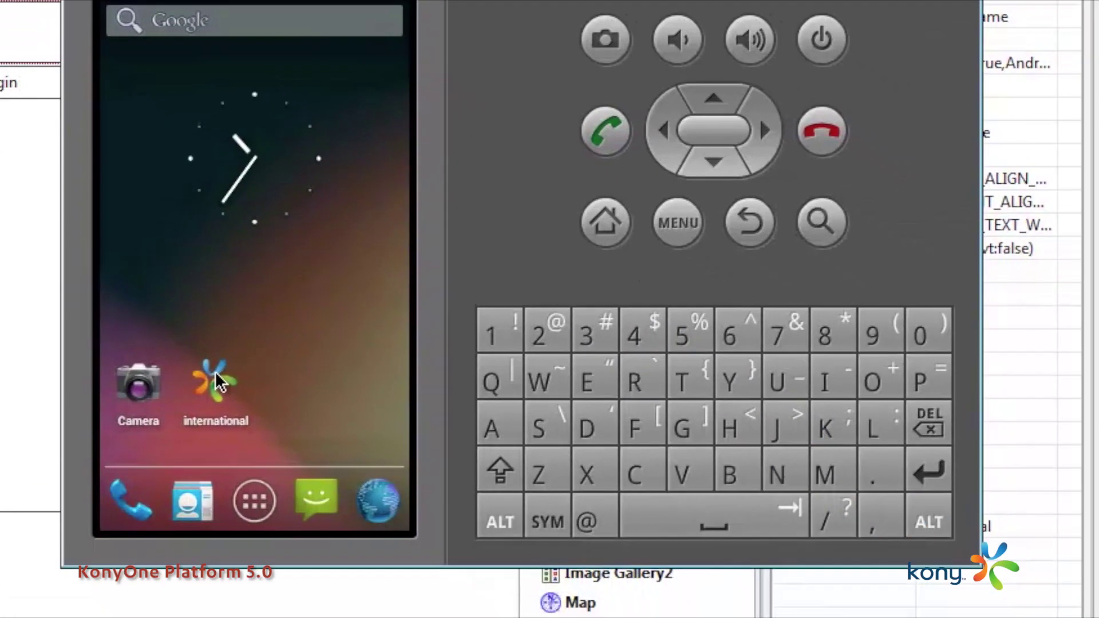
click(216, 383)
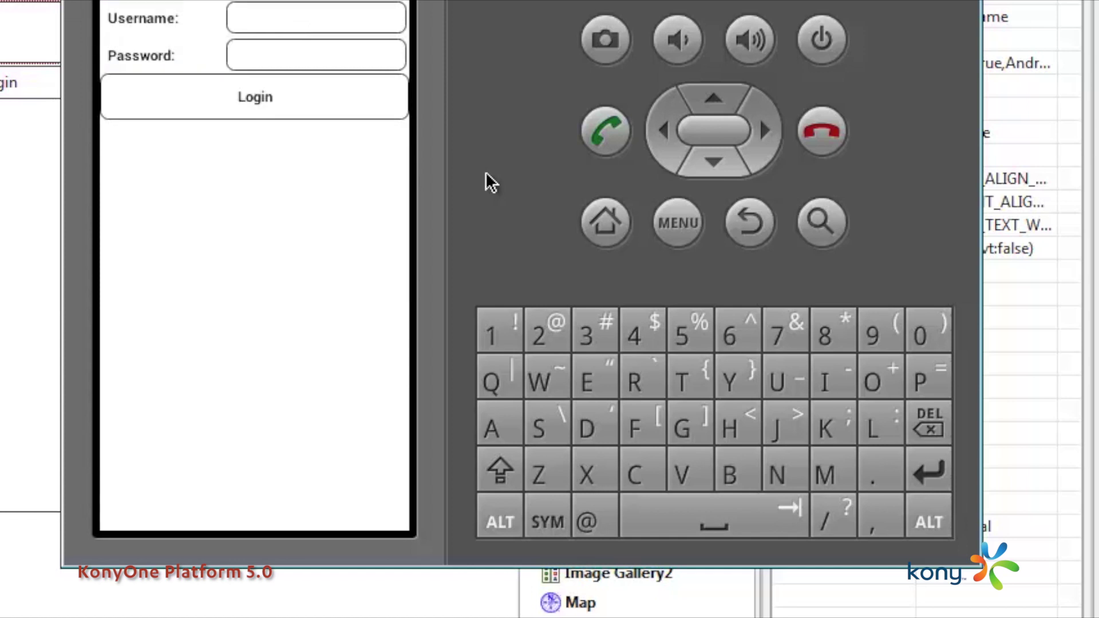
- Force stop the international app from Manage apps, confirming OK, then go back Home
click(592, 216)
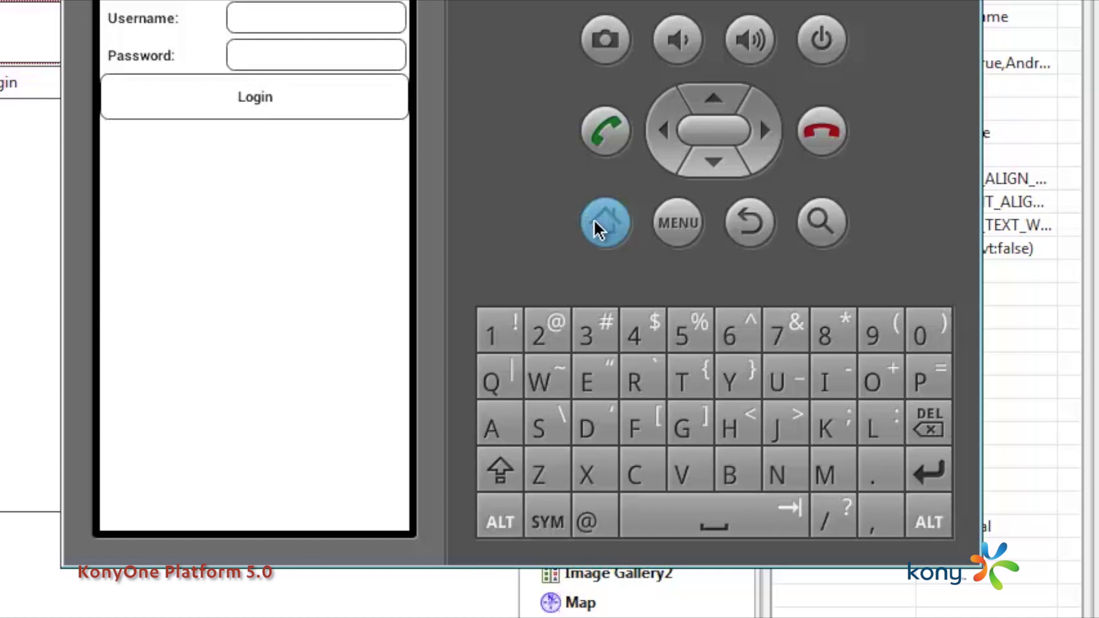
click(599, 228)
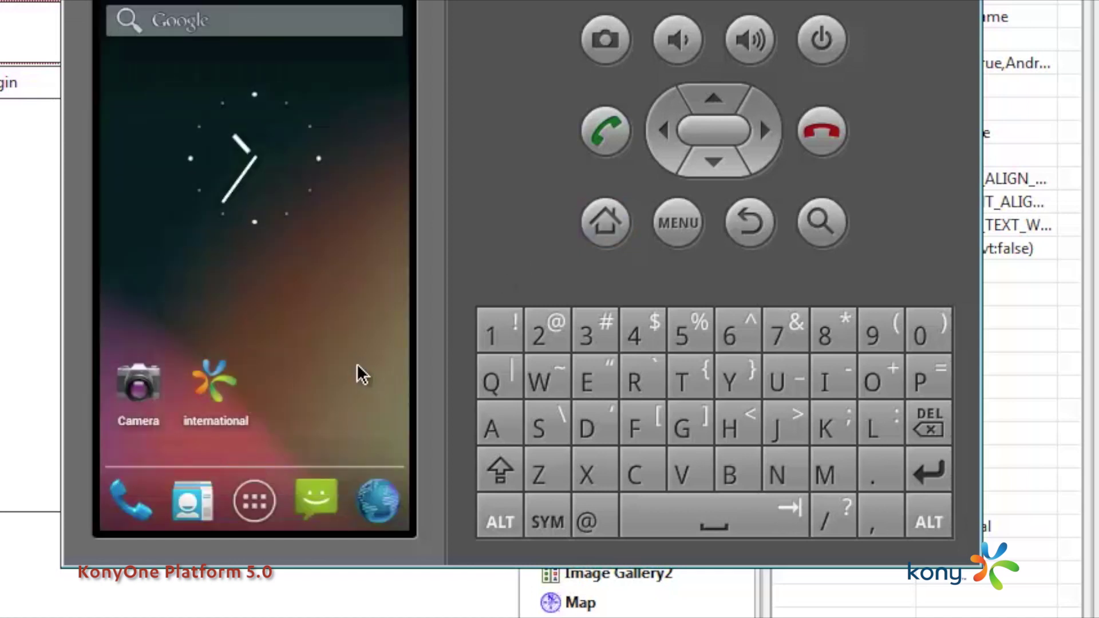
click(710, 221)
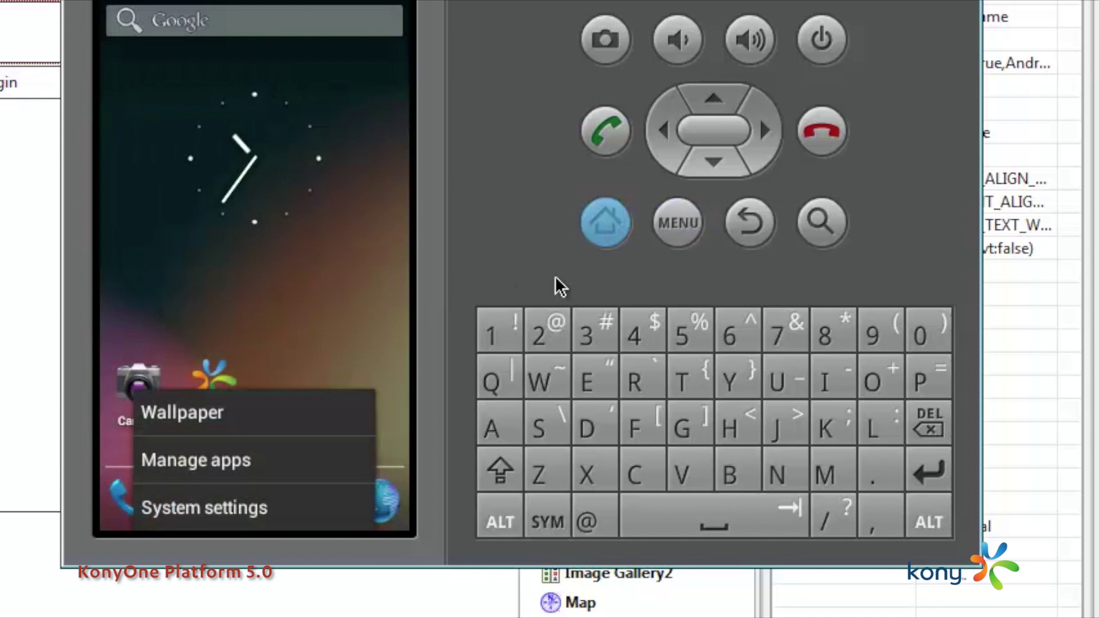
click(212, 463)
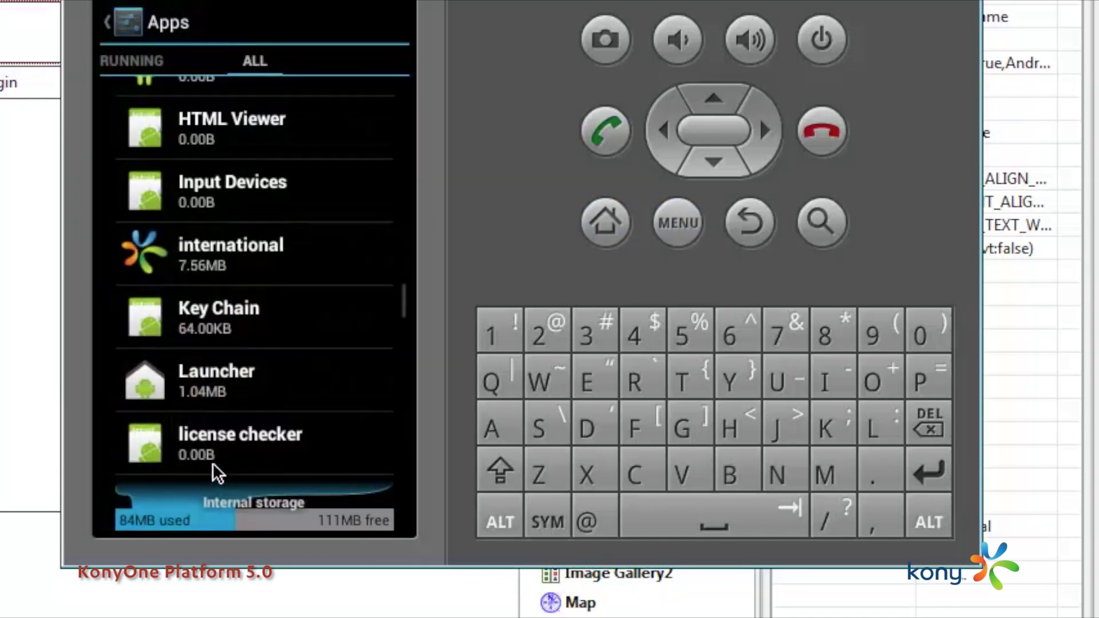
click(210, 268)
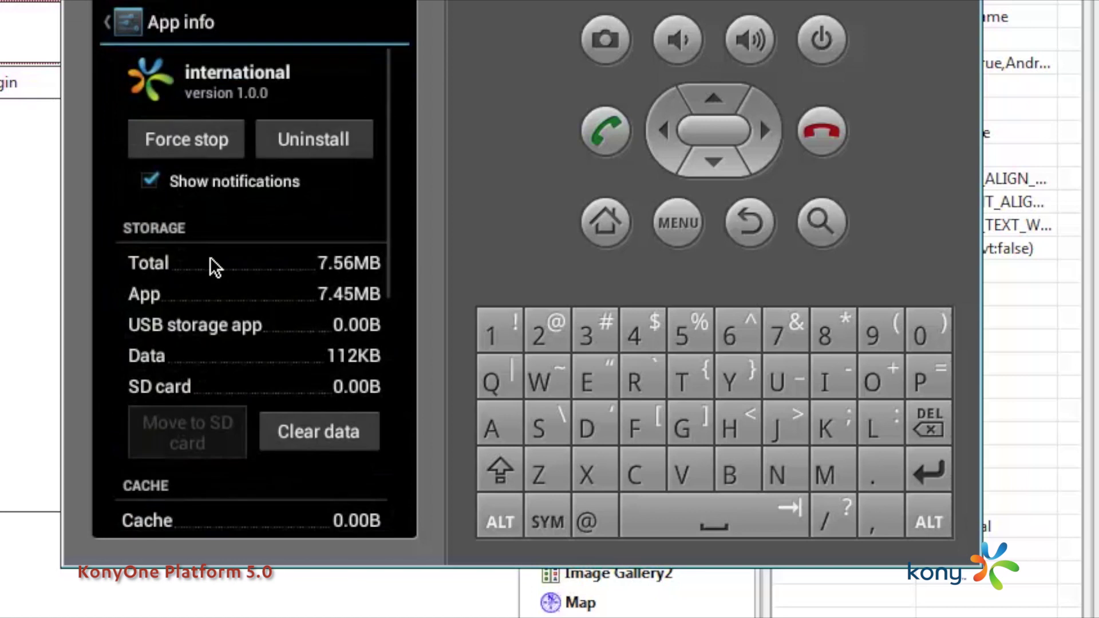
click(189, 144)
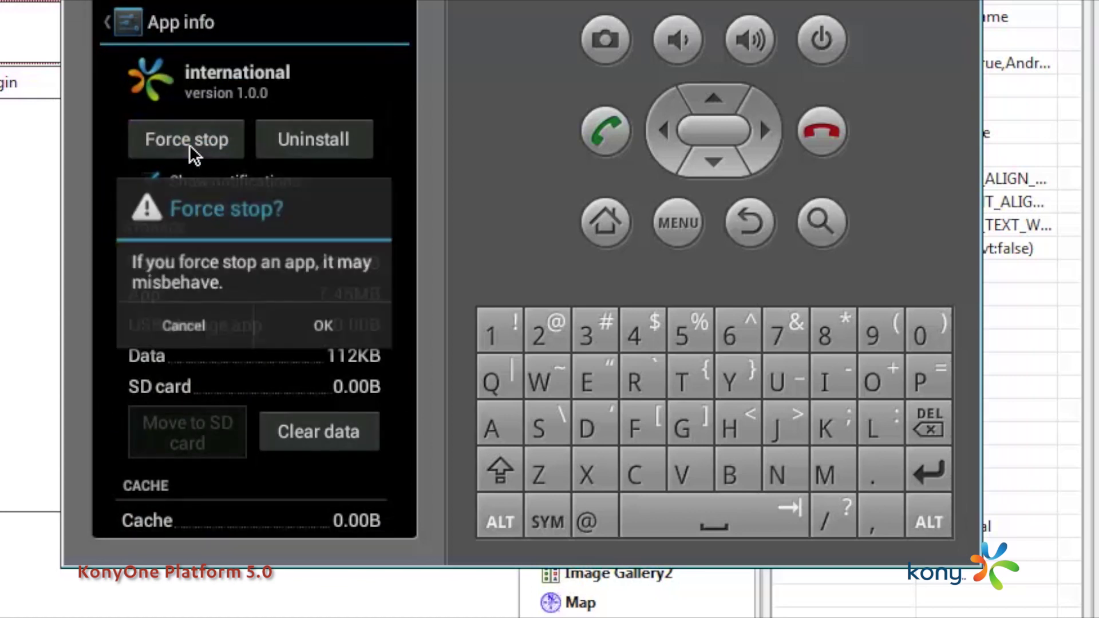
click(313, 325)
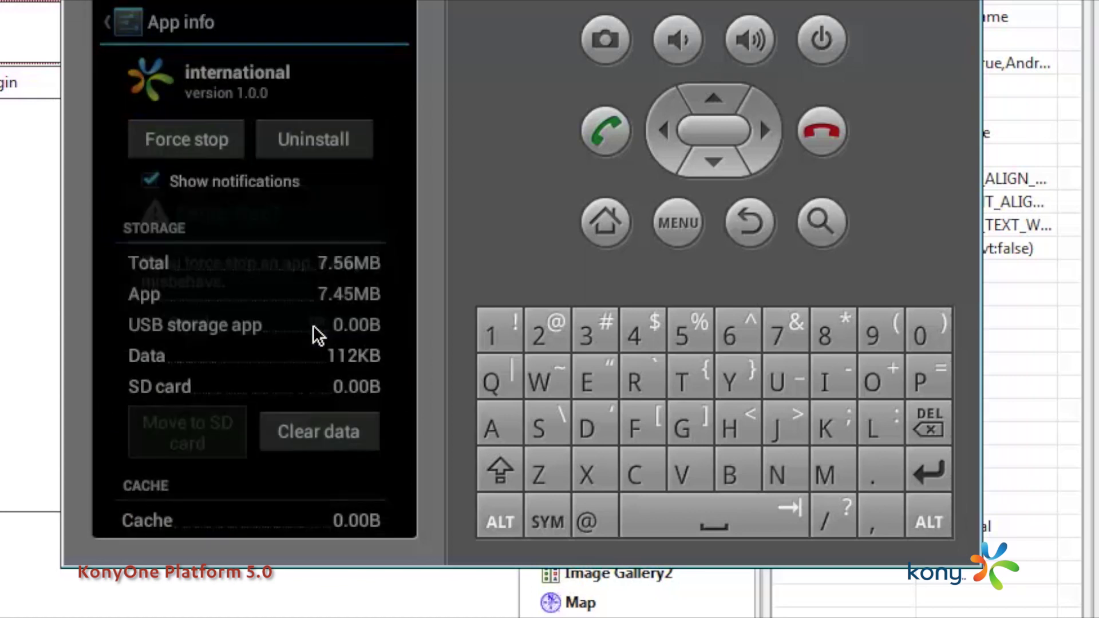
click(616, 230)
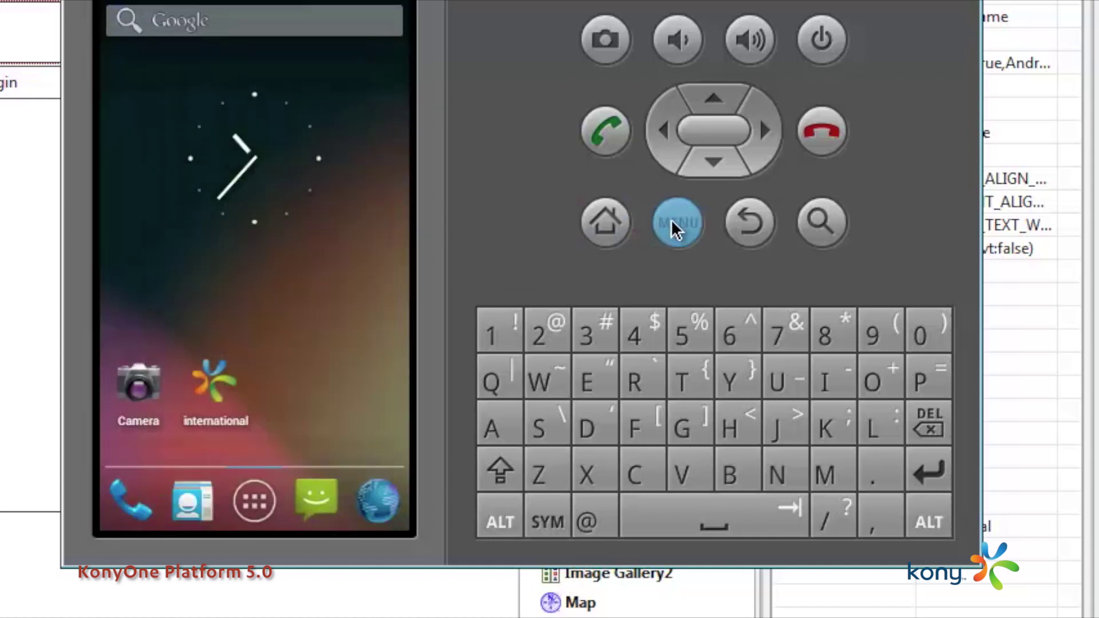
- Set the language under System settings > Language & input to Deutsch (Deutschland)
click(675, 225)
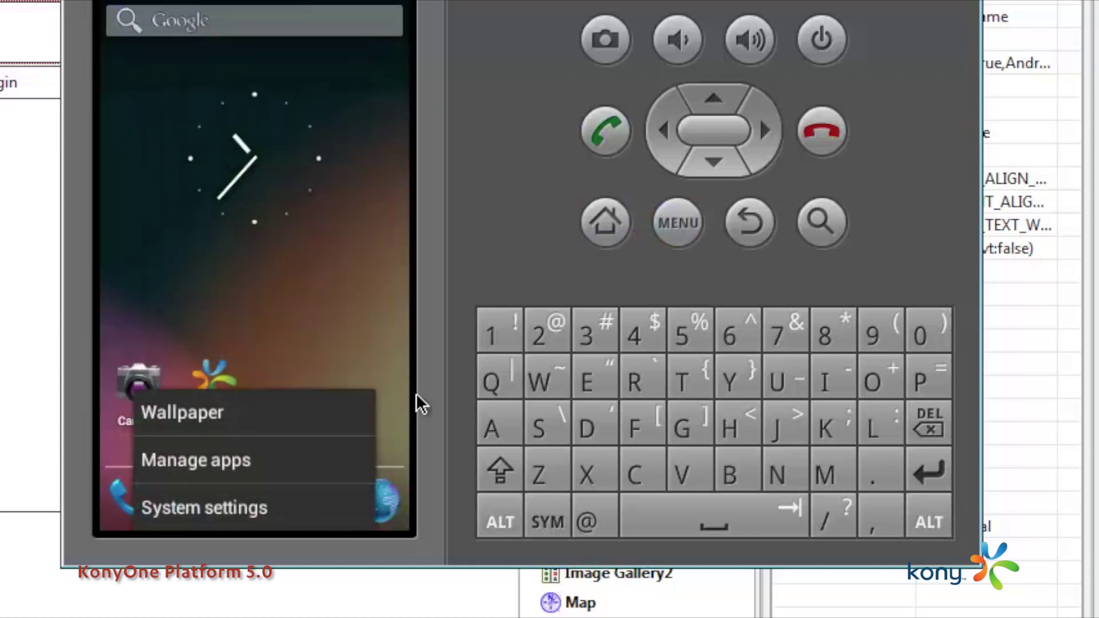
click(201, 508)
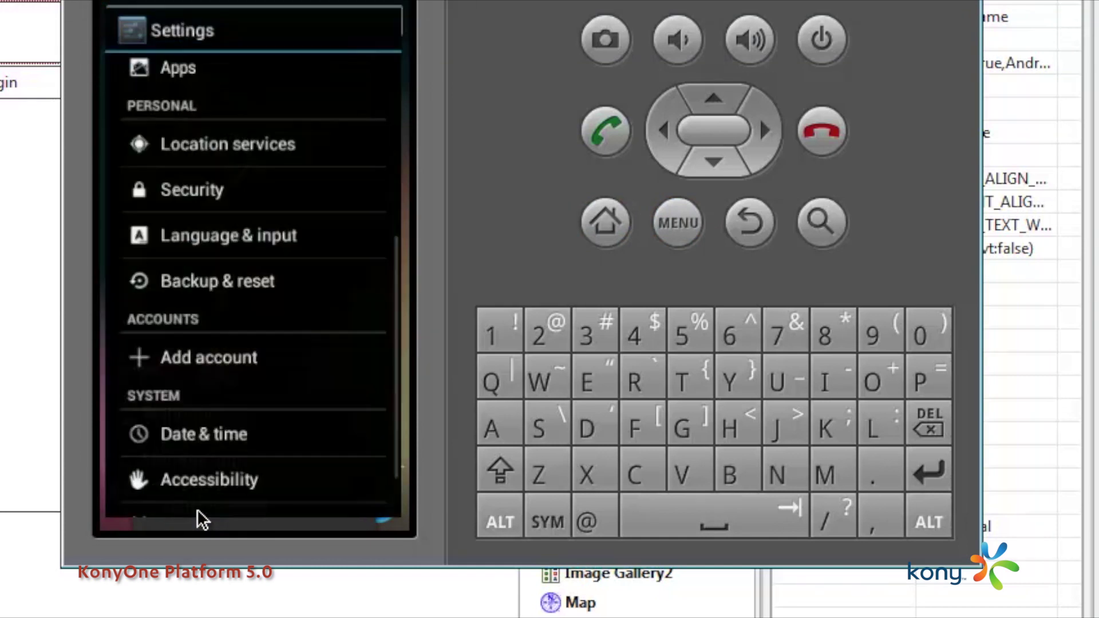
click(203, 249)
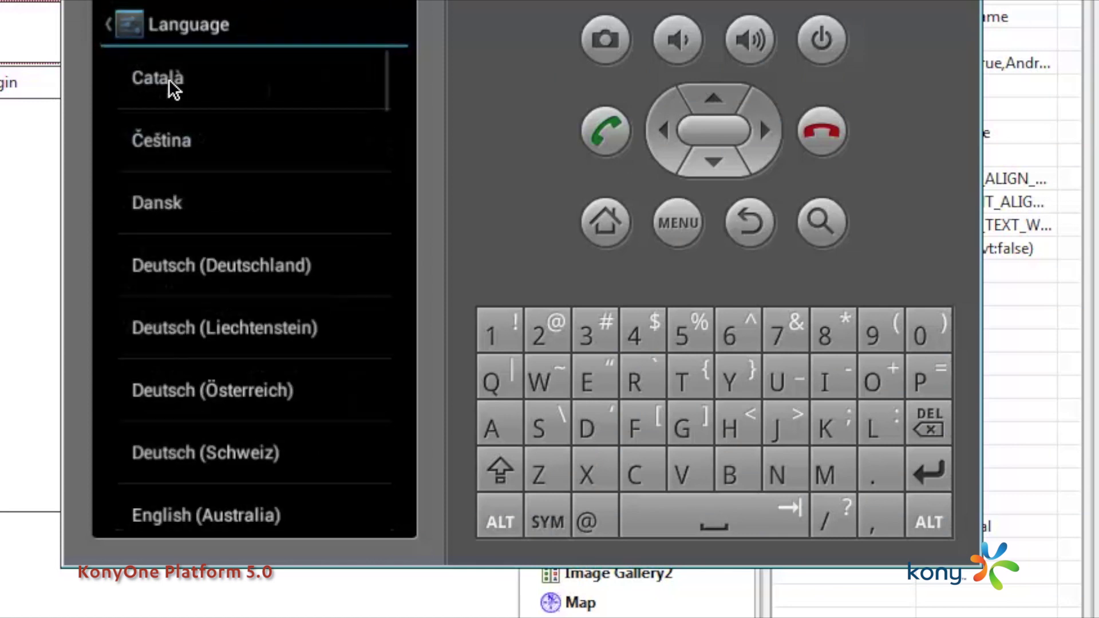
click(174, 264)
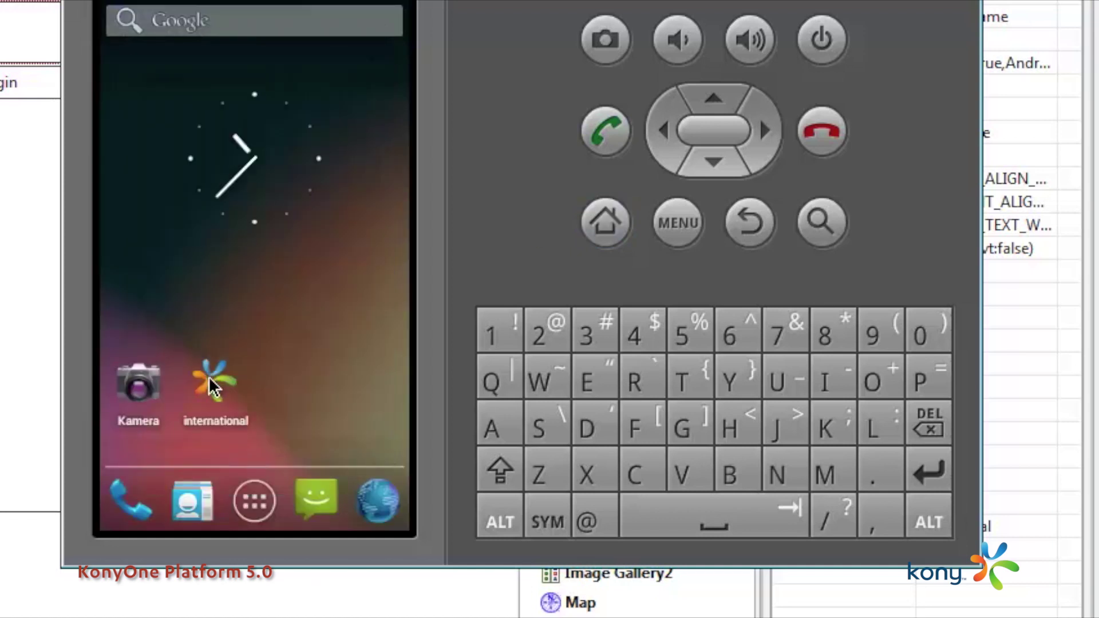
- Relaunch the international app with the device now set to German
click(210, 379)
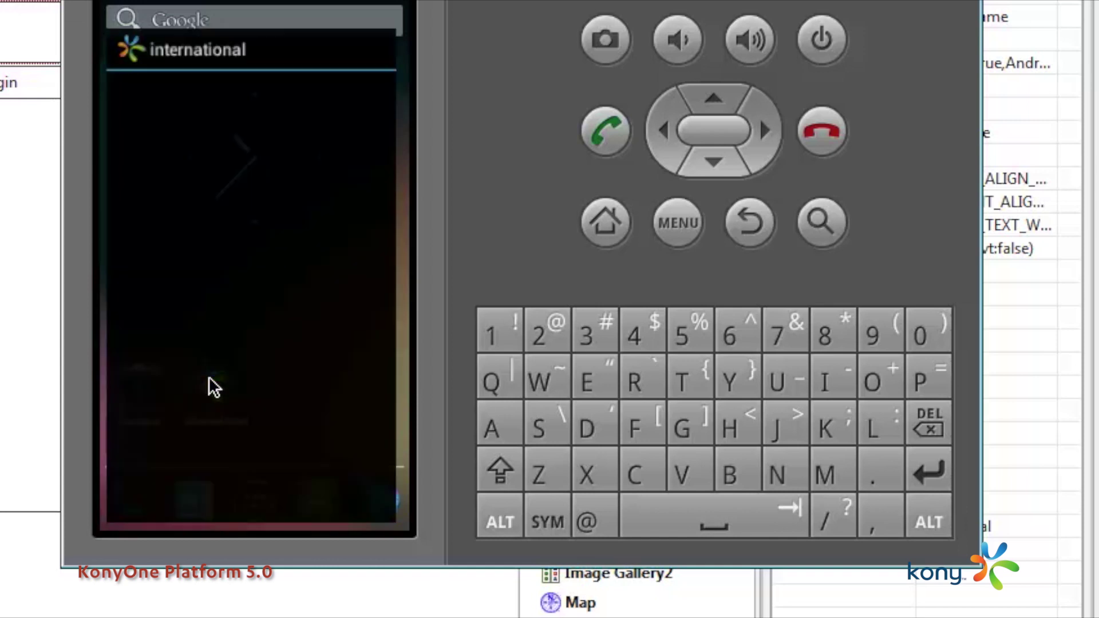